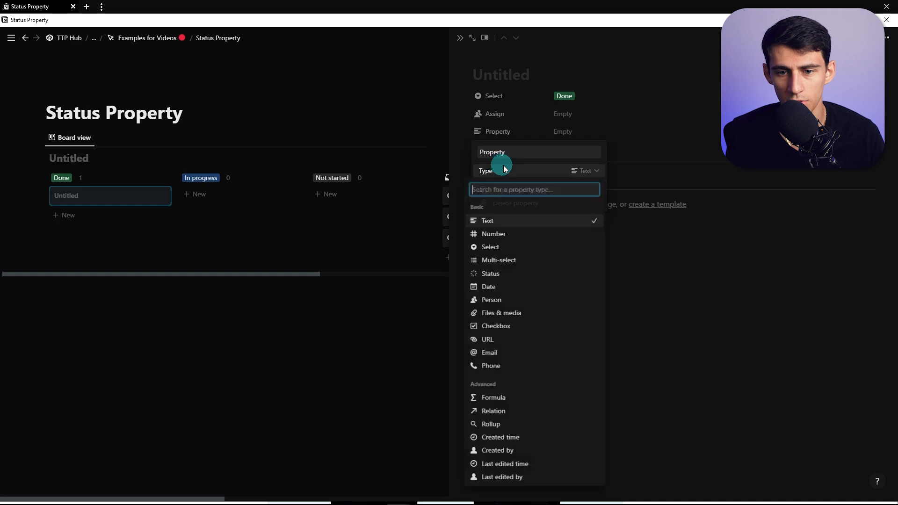
# Step: Change the new property's type to Status and rename the property as Status
pyautogui.write('stat')
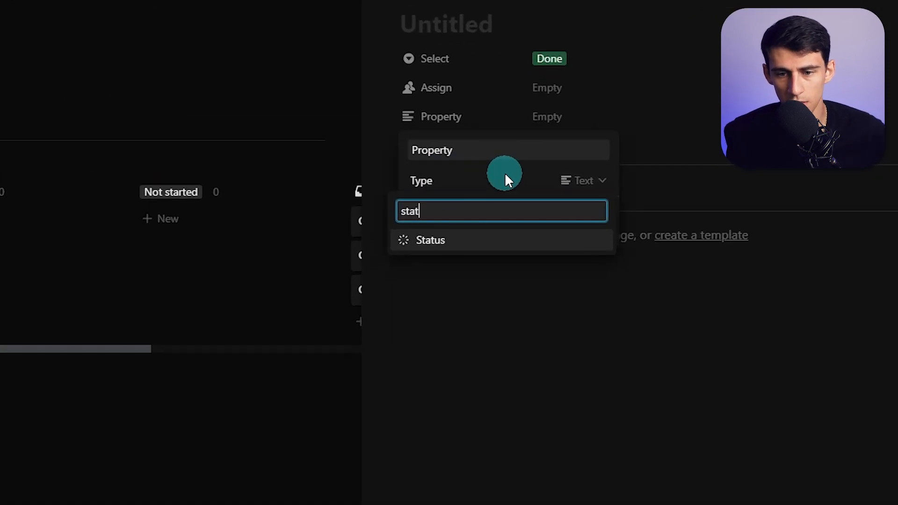
pyautogui.click(448, 239)
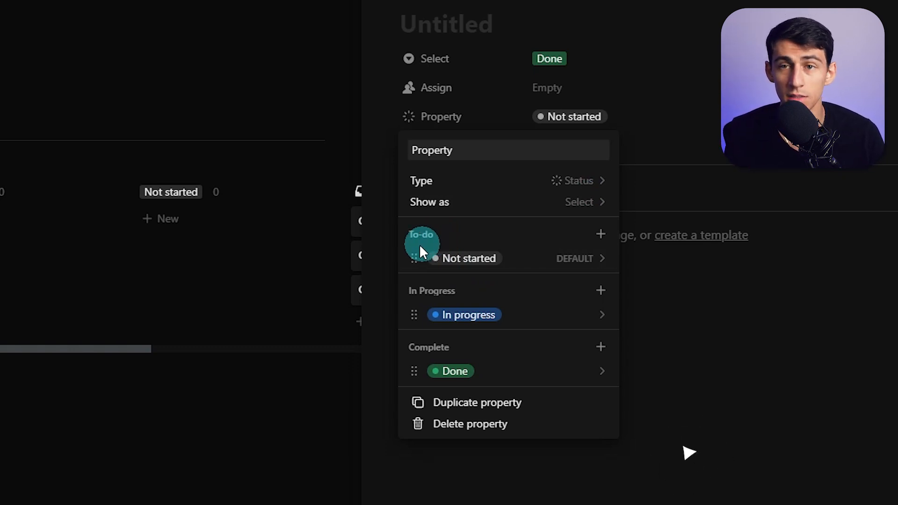
pyautogui.click(509, 104)
pyautogui.click(543, 60)
pyautogui.click(485, 81)
pyautogui.click(577, 132)
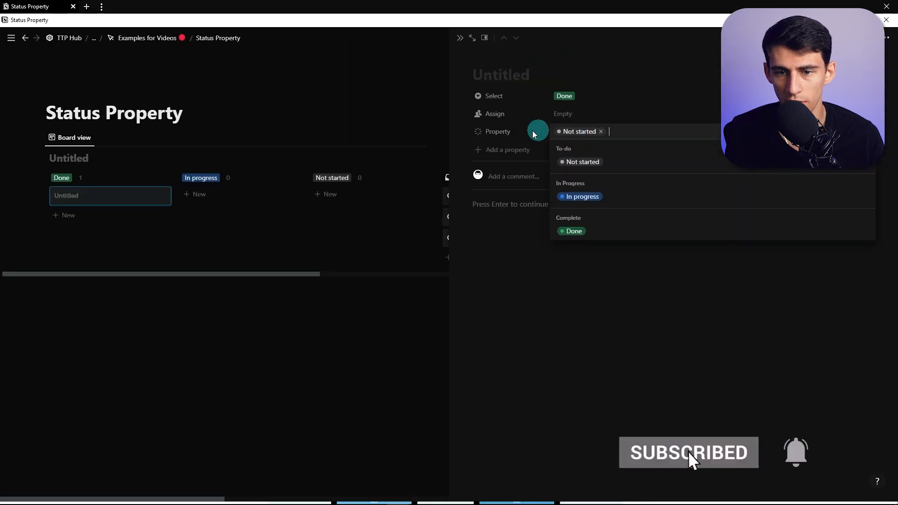
pyautogui.click(517, 131)
pyautogui.click(515, 163)
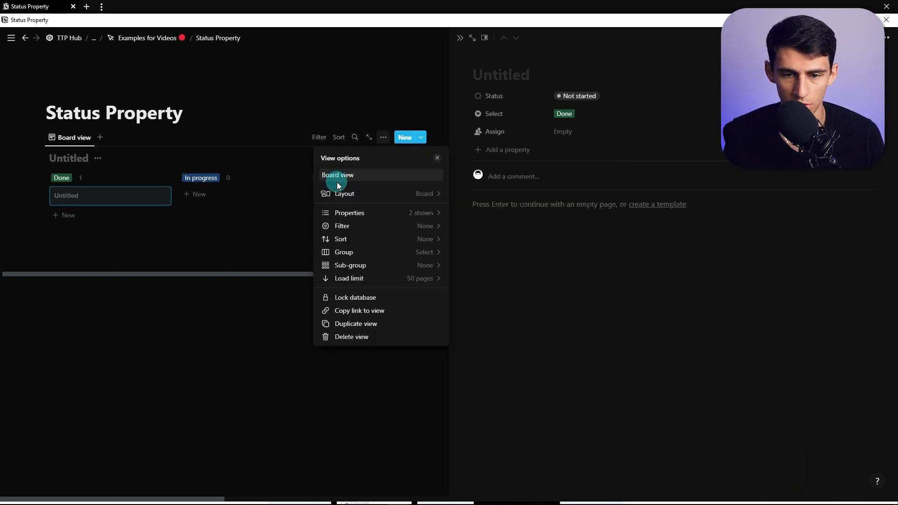
# Step: Group the board view by the Status property instead of Select
pyautogui.click(352, 193)
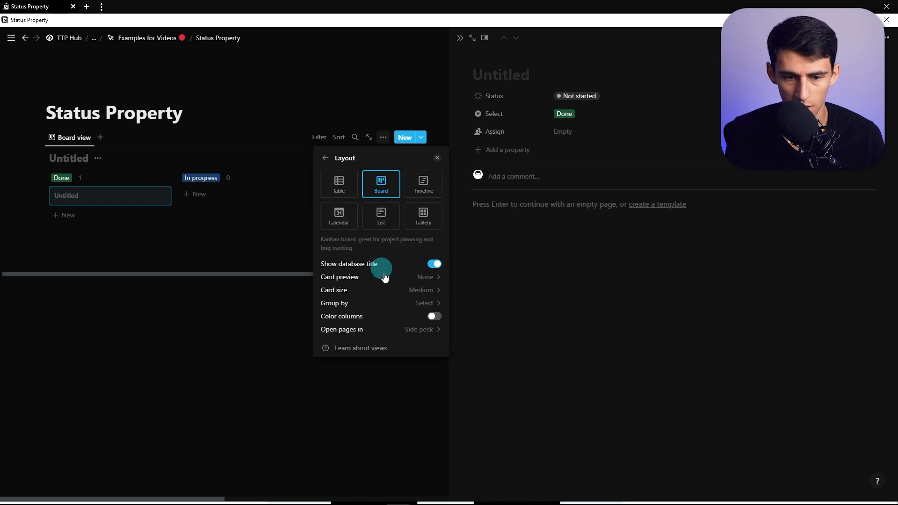
pyautogui.click(415, 295)
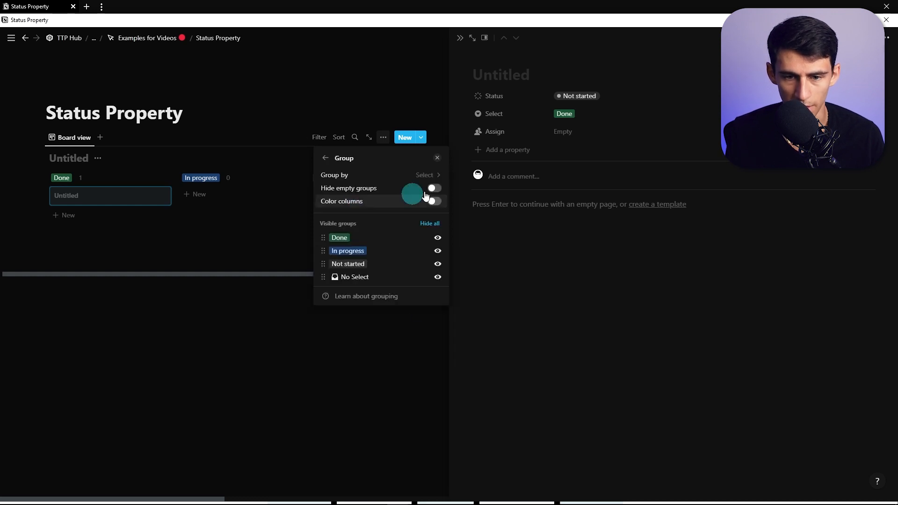
pyautogui.click(435, 178)
pyautogui.click(387, 208)
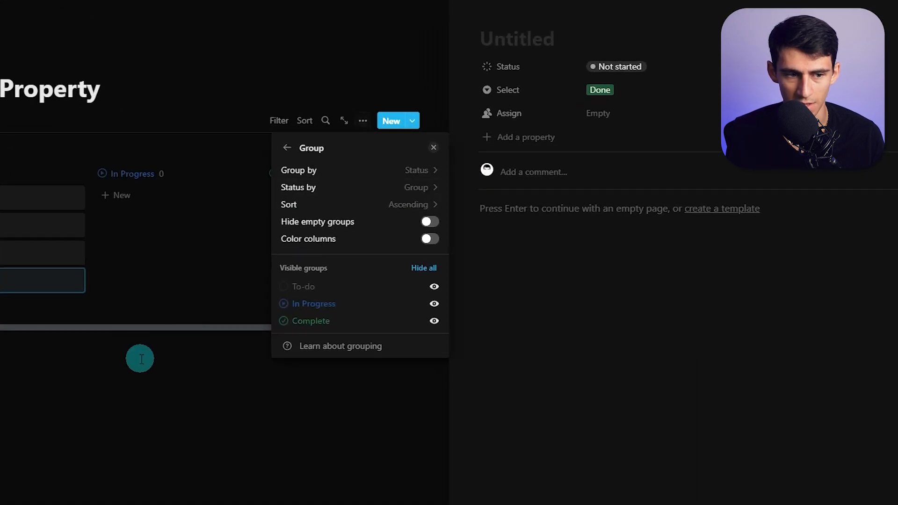
pyautogui.click(142, 358)
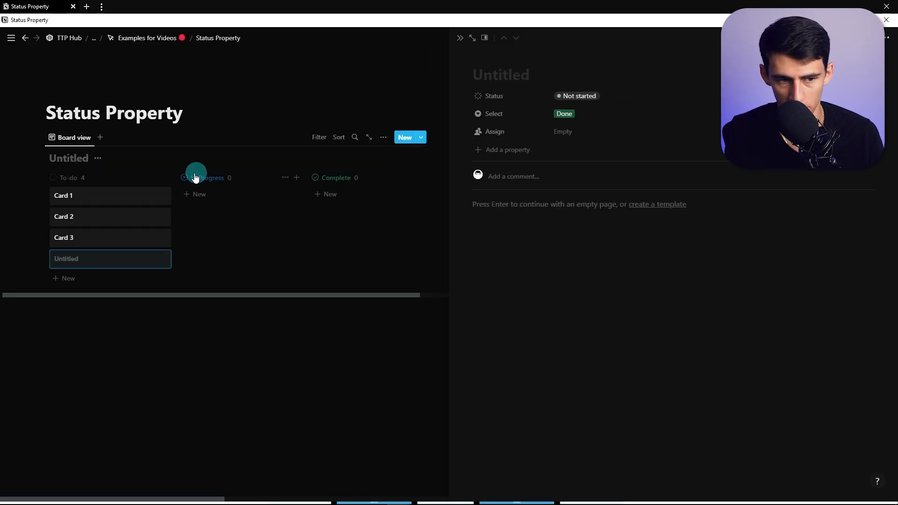
# Step: Open Card 1 and edit its Status property to show as Checkbox, and close the card
pyautogui.click(135, 192)
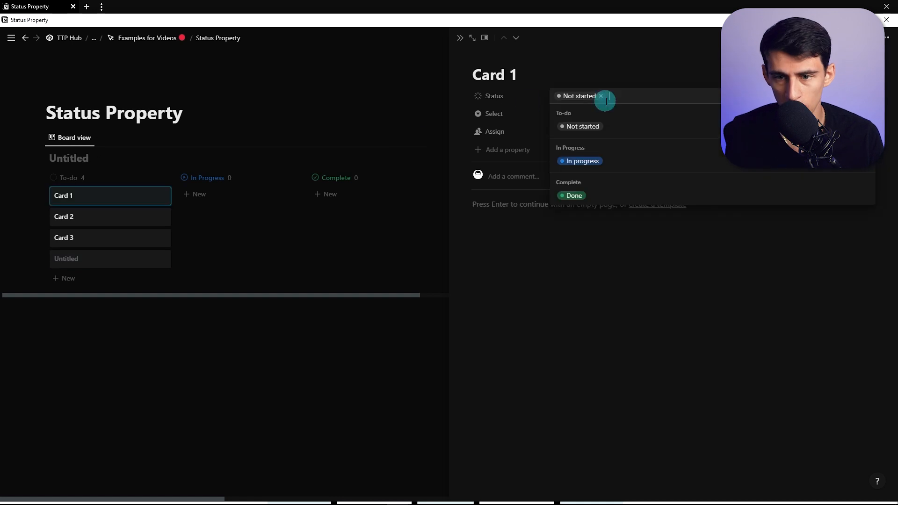
pyautogui.click(494, 96)
pyautogui.moveTo(500, 148)
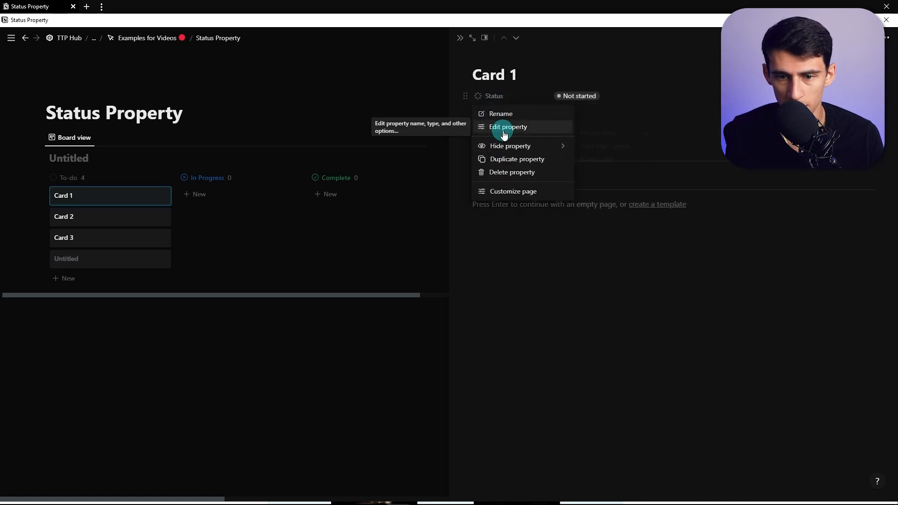
pyautogui.click(501, 126)
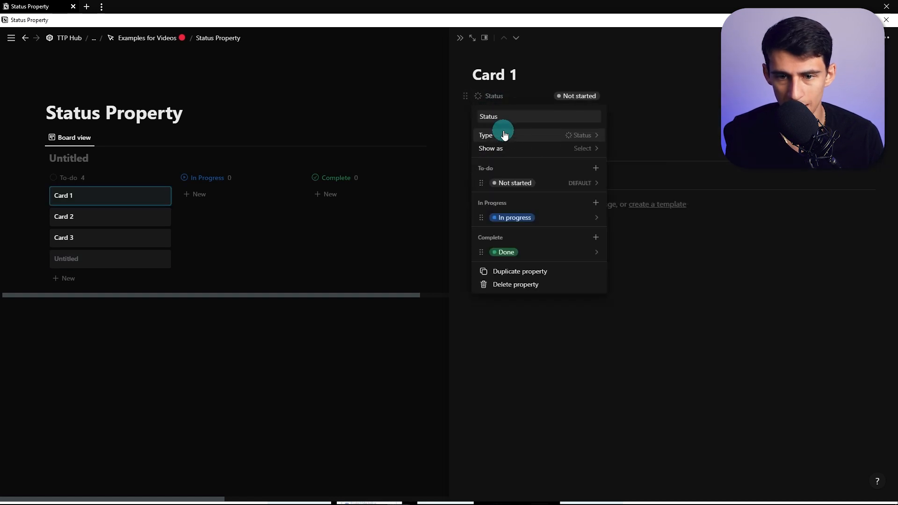
pyautogui.click(576, 146)
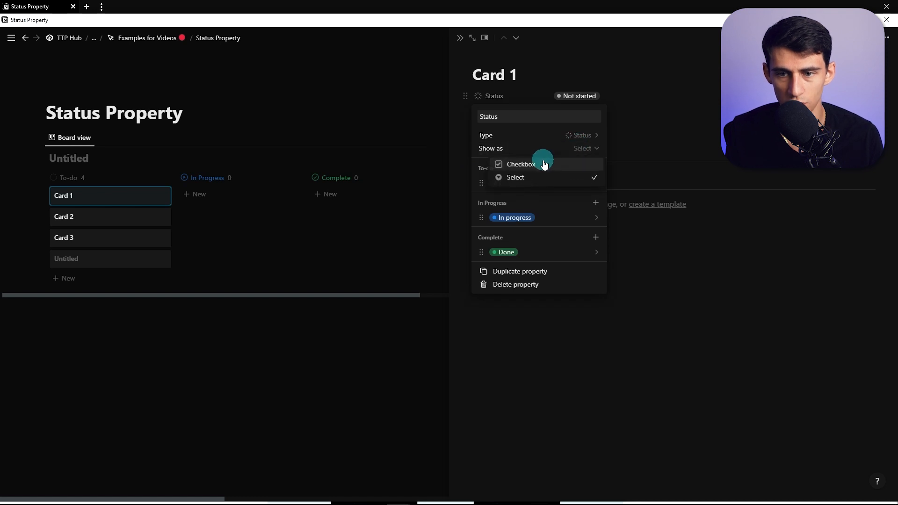
pyautogui.click(186, 310)
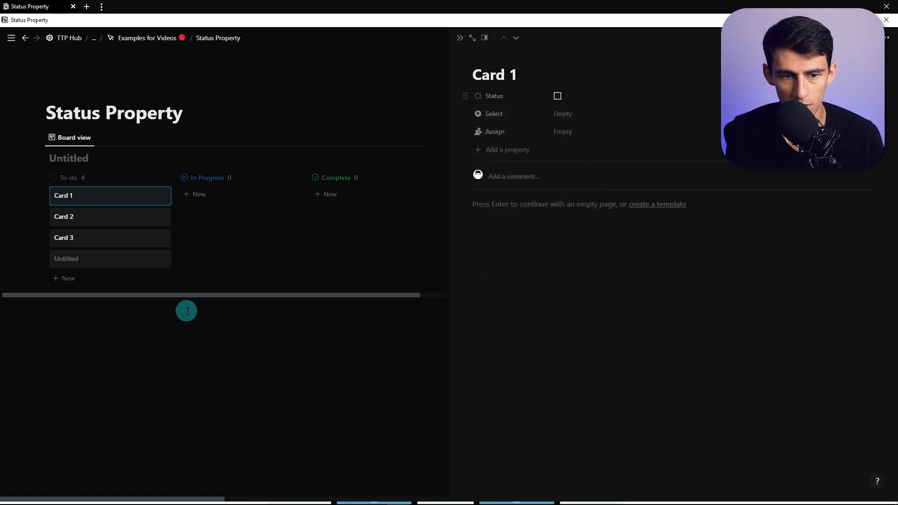
pyautogui.click(330, 357)
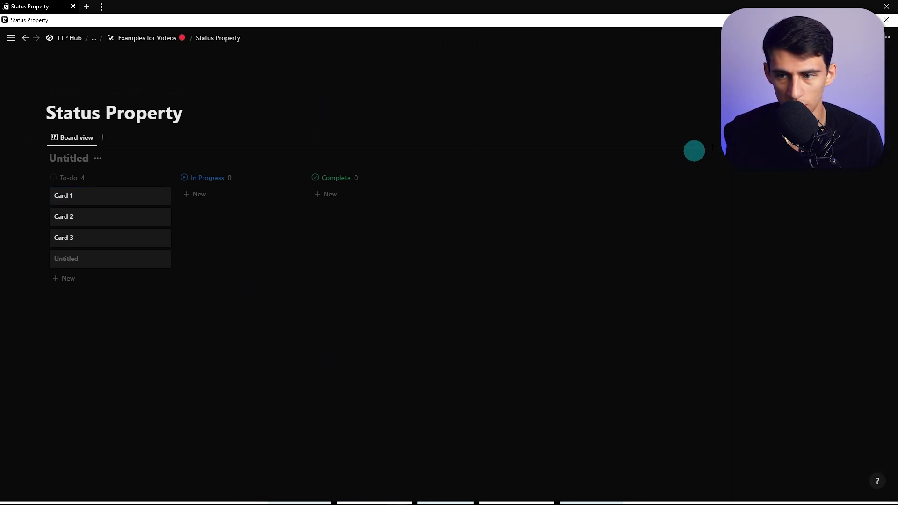
# Step: Show the Status property on the board cards and hide the Assign property
pyautogui.click(802, 137)
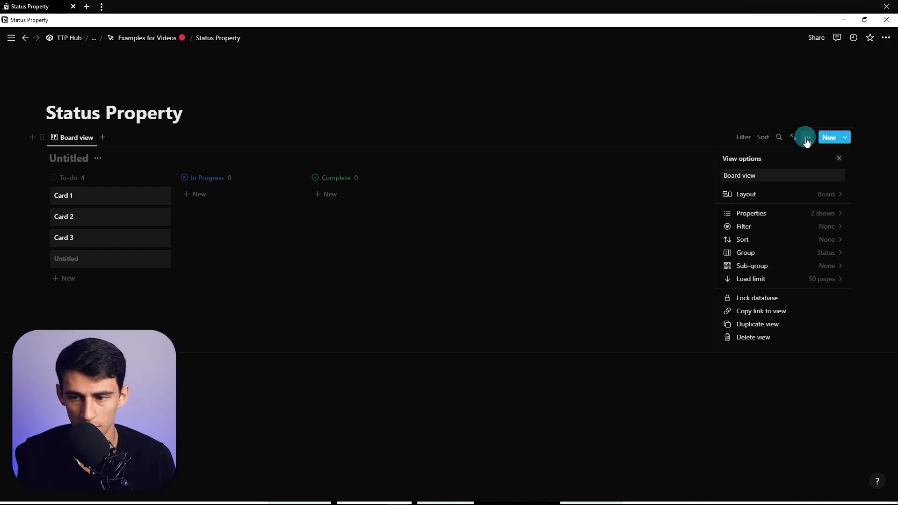
pyautogui.click(746, 212)
pyautogui.click(829, 267)
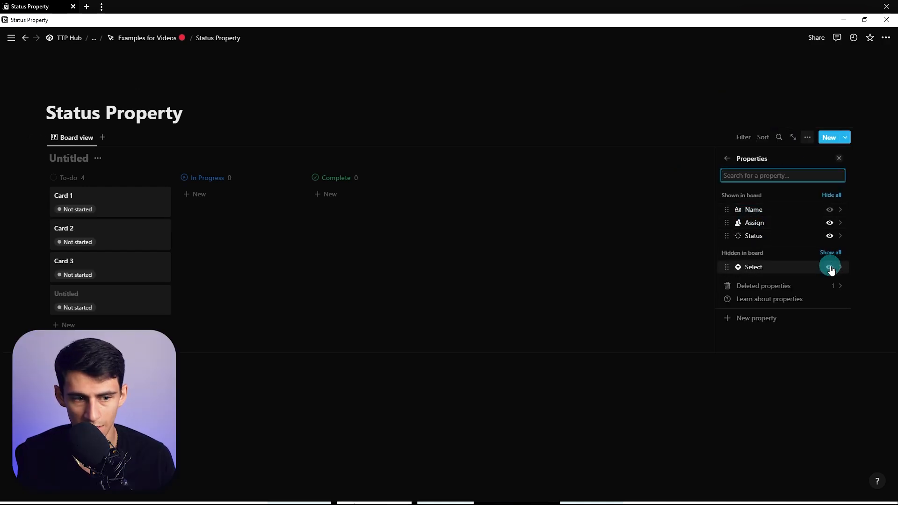
pyautogui.click(829, 222)
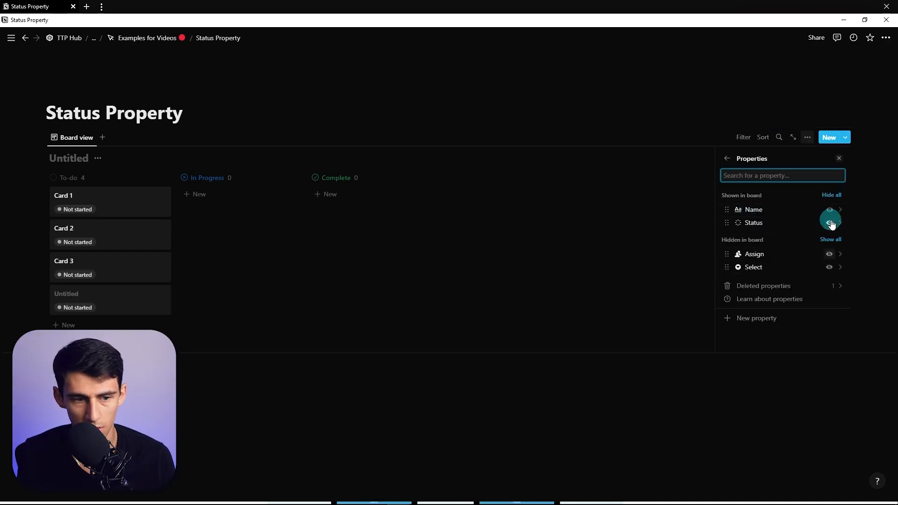
pyautogui.click(471, 345)
# Step: Open Card 1, check its Status checkbox to complete it, and clear the checkbox again
pyautogui.click(104, 201)
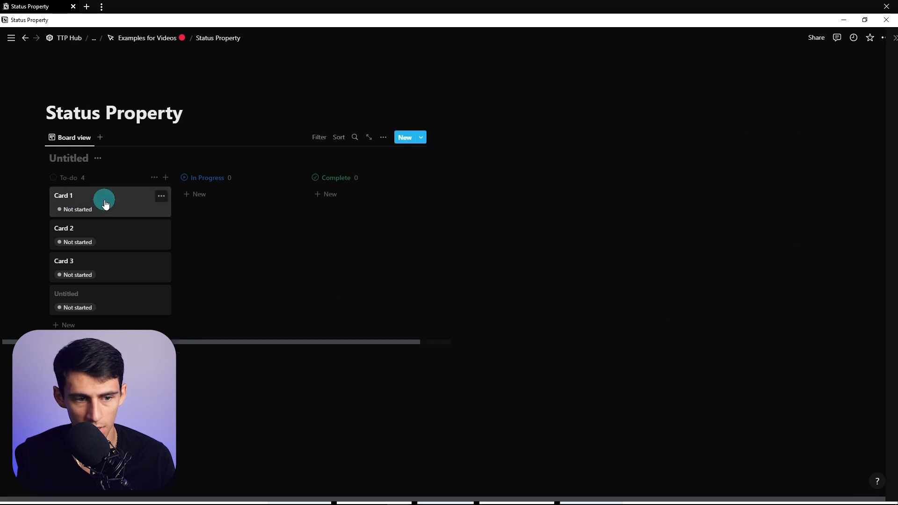
pyautogui.click(557, 97)
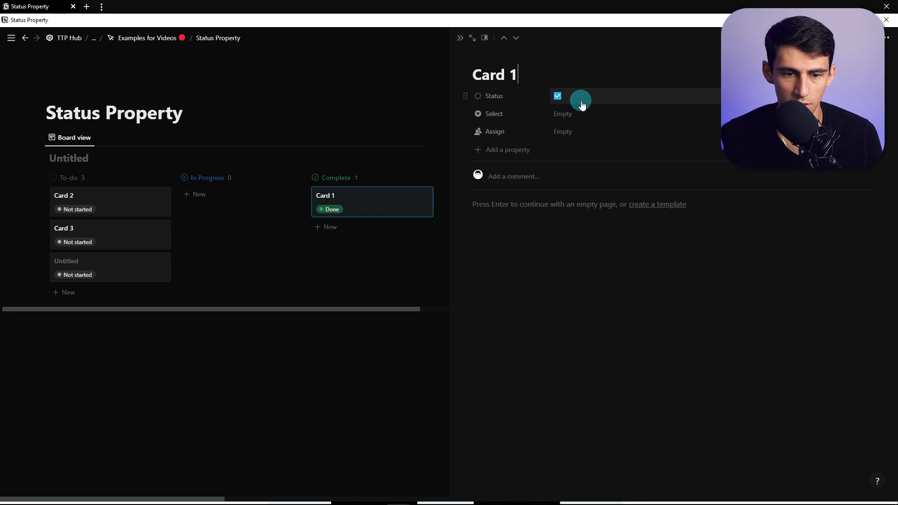
pyautogui.click(580, 101)
# Step: Try moving the first To-do card to In Progress and showing the Status property as Select
pyautogui.moveTo(110, 201); pyautogui.dragTo(256, 212)
pyautogui.click(261, 445)
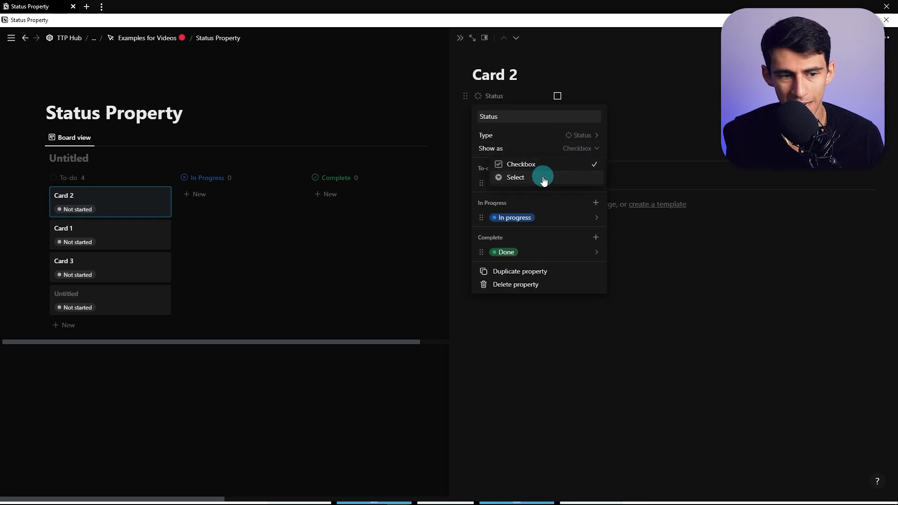
pyautogui.click(541, 176)
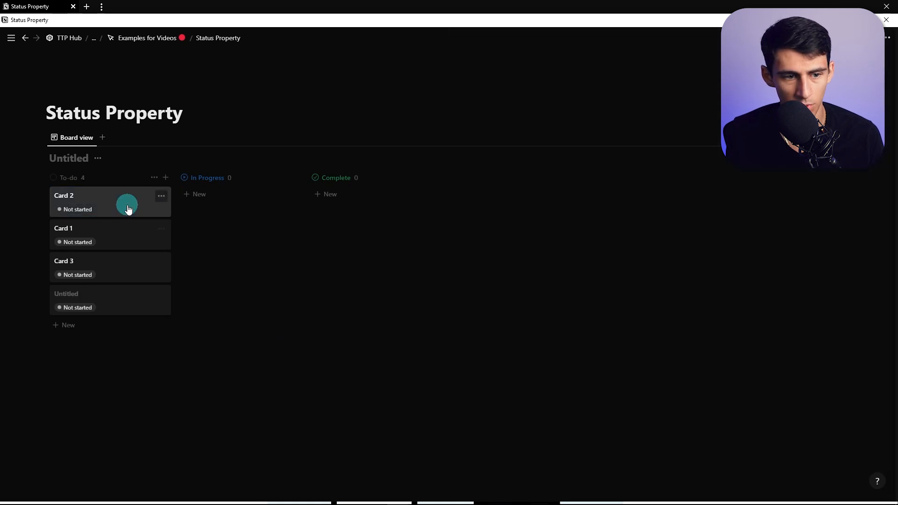
# Step: Open Card 2 from the To-do group and move its card to the In Progress group
pyautogui.click(128, 209)
pyautogui.click(623, 99)
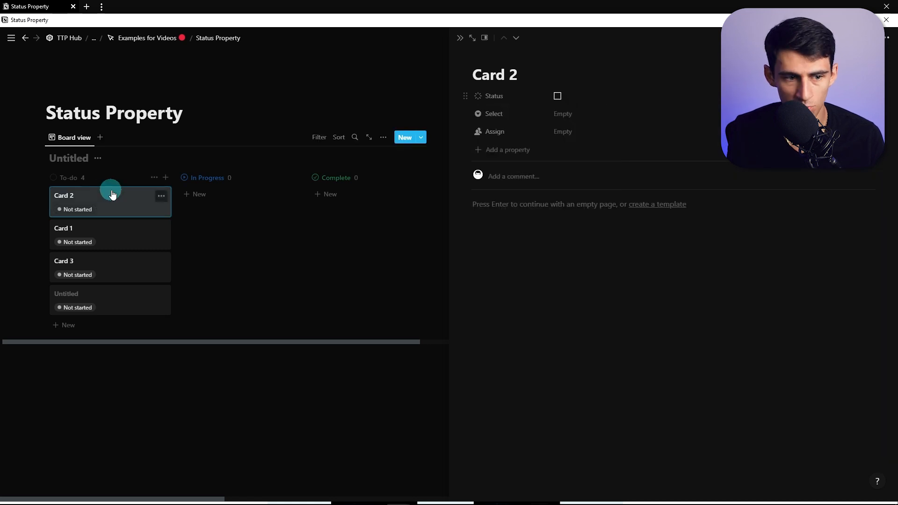
pyautogui.moveTo(113, 194); pyautogui.dragTo(213, 187)
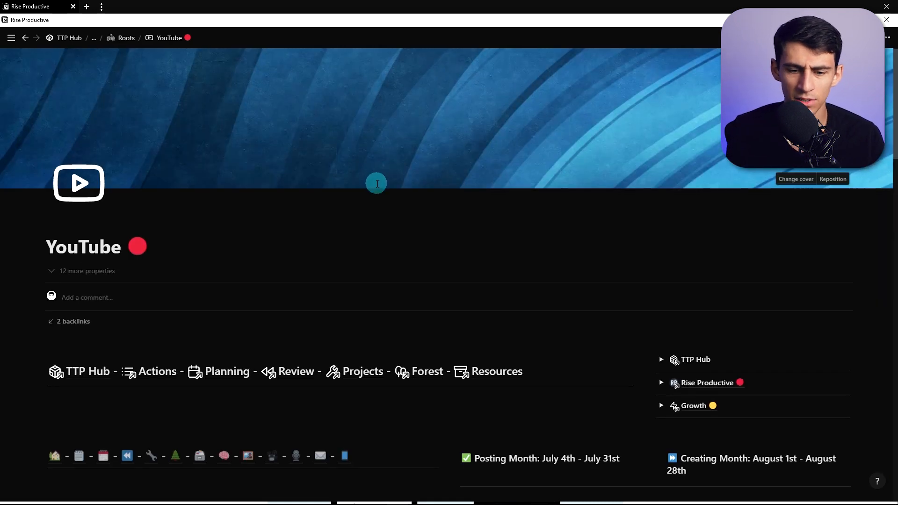
# Step: Open the June 13 video in the YouTube page's Content Calendar and examine its Status property options
pyautogui.scroll(-8, 375, 182)
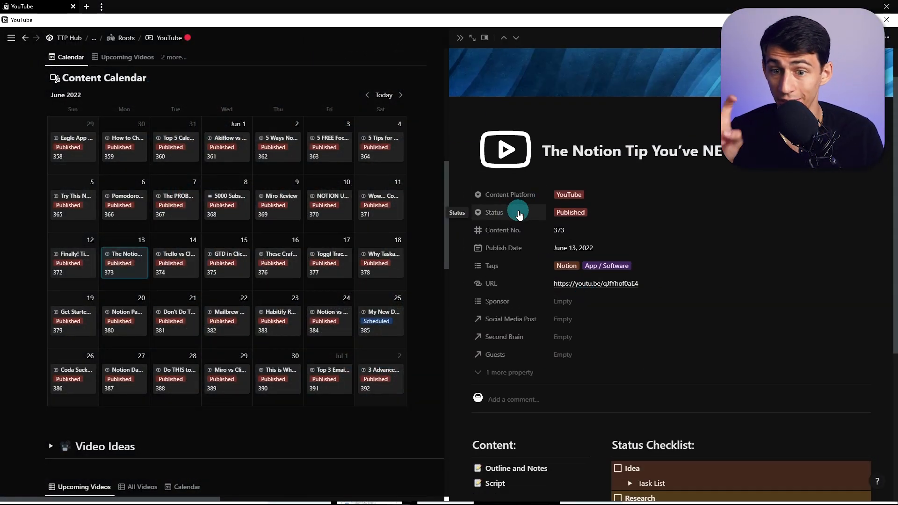
pyautogui.press('XF86AudioLowerVolume')
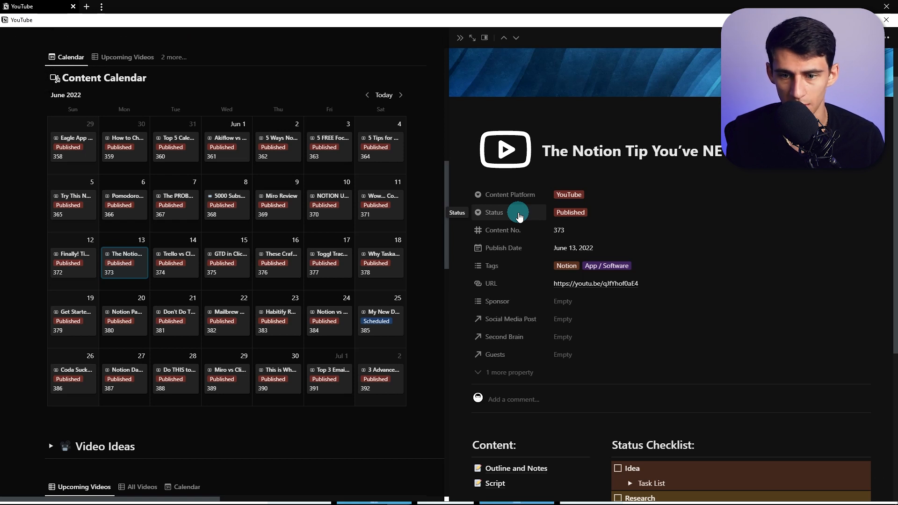
pyautogui.click(519, 217)
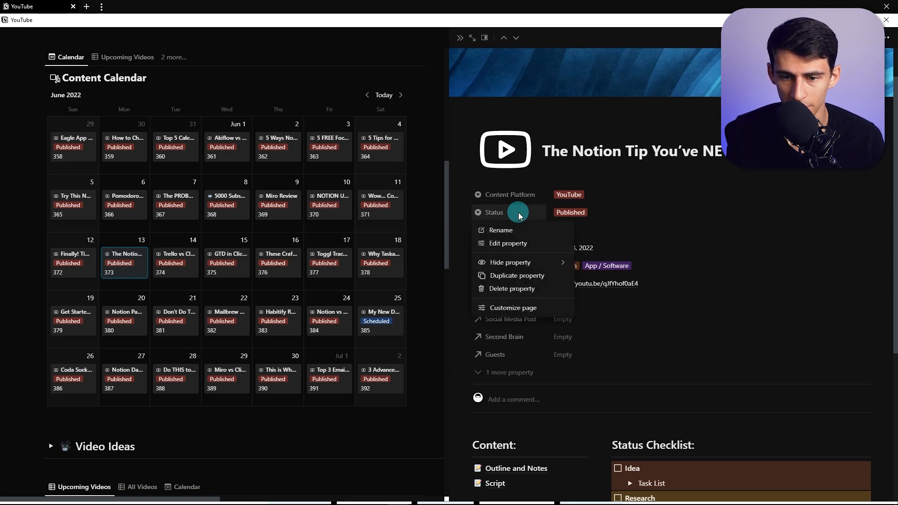
pyautogui.click(507, 243)
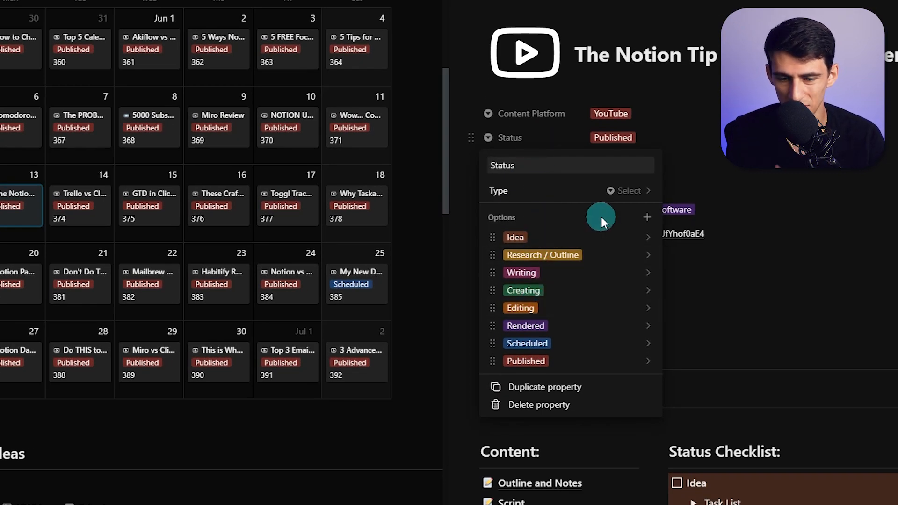
# Step: Change the type of the video's Status property from Select to Status
pyautogui.click(528, 141)
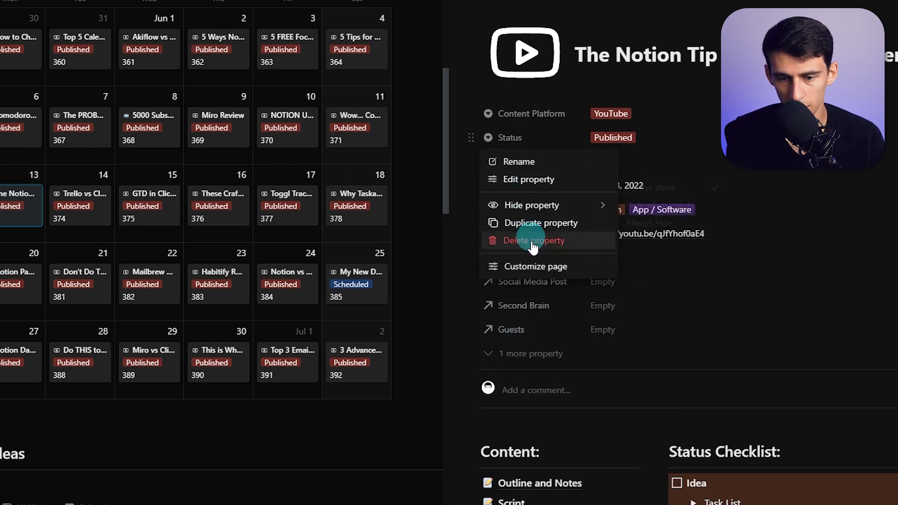
pyautogui.click(533, 179)
pyautogui.click(588, 189)
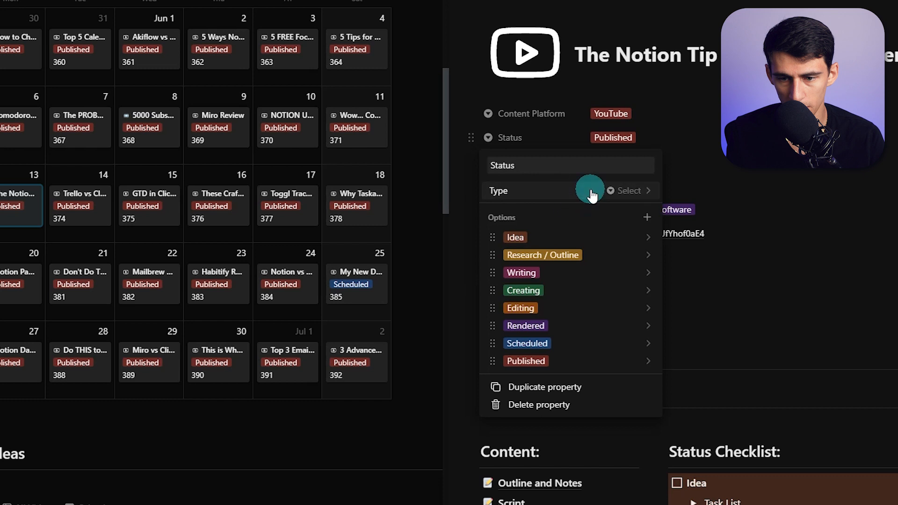
pyautogui.write('sta')
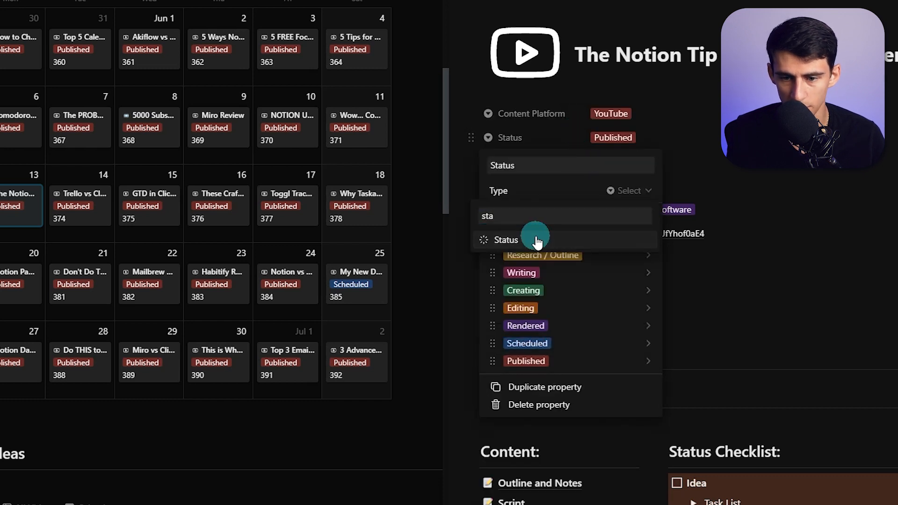
pyautogui.click(536, 239)
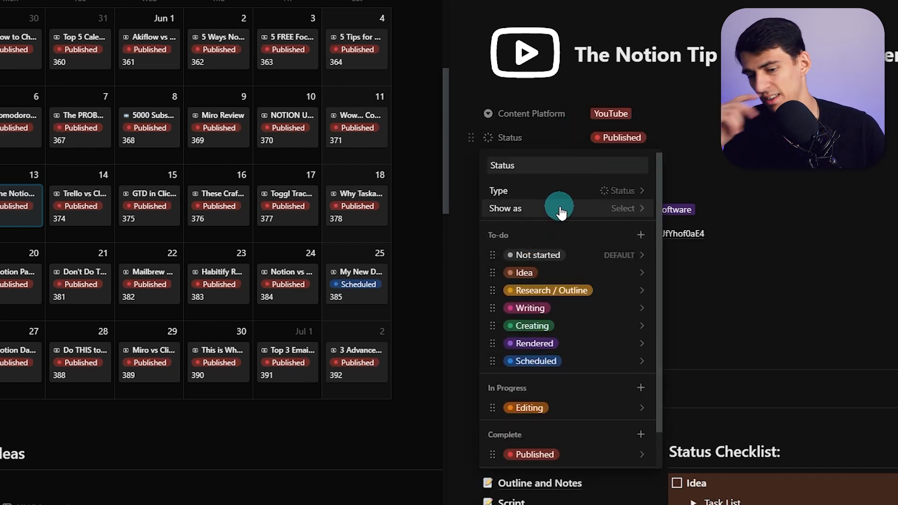
# Step: Move the Rendered and Scheduled options to the Complete group and the Creating option to In Progress
pyautogui.scroll(-2, 511, 270)
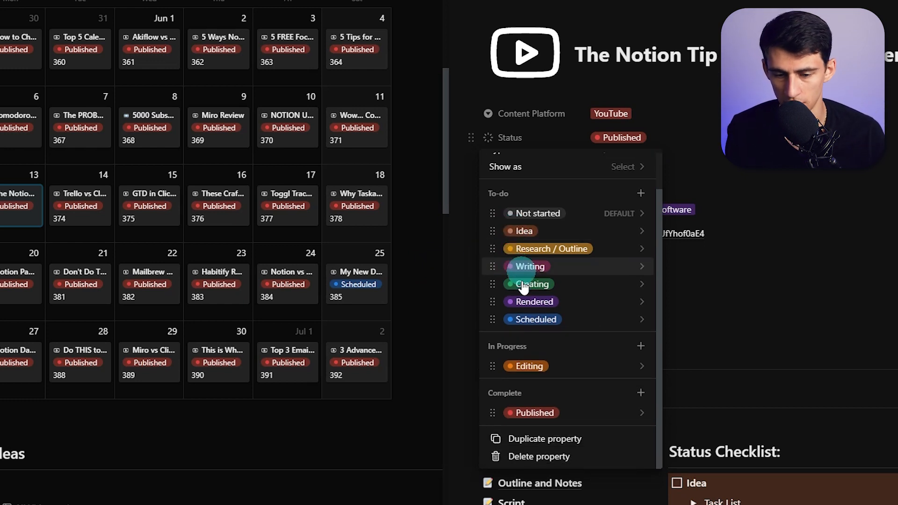
pyautogui.moveTo(498, 316); pyautogui.dragTo(506, 393)
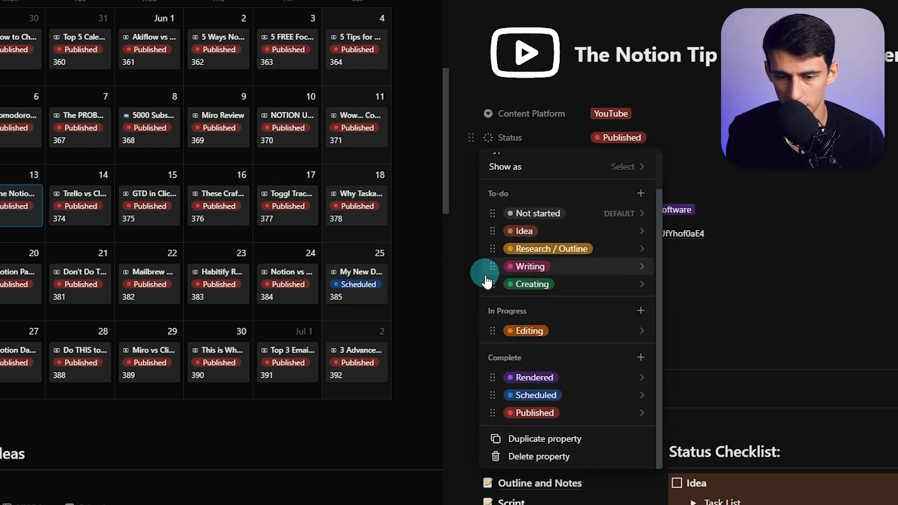
pyautogui.moveTo(492, 286); pyautogui.dragTo(504, 336)
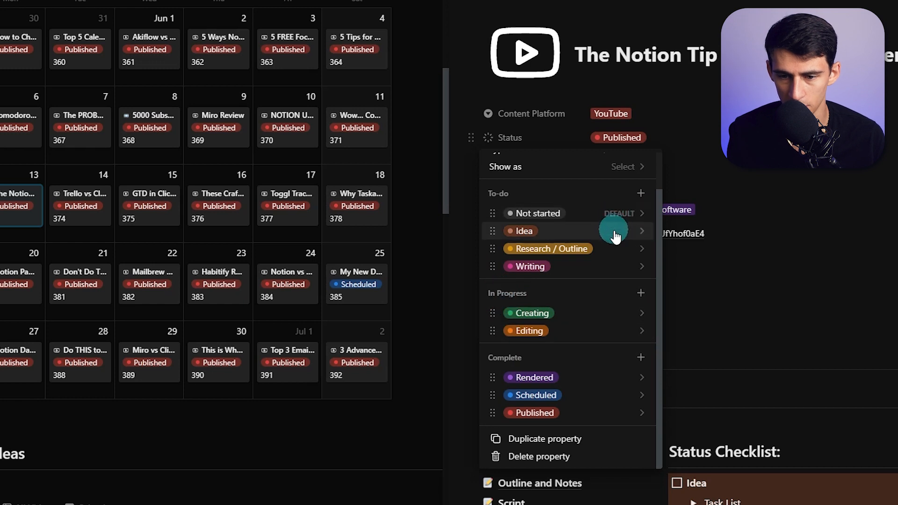
# Step: Set Idea as the default option of the video's Status property and delete the Not started option
pyautogui.click(641, 214)
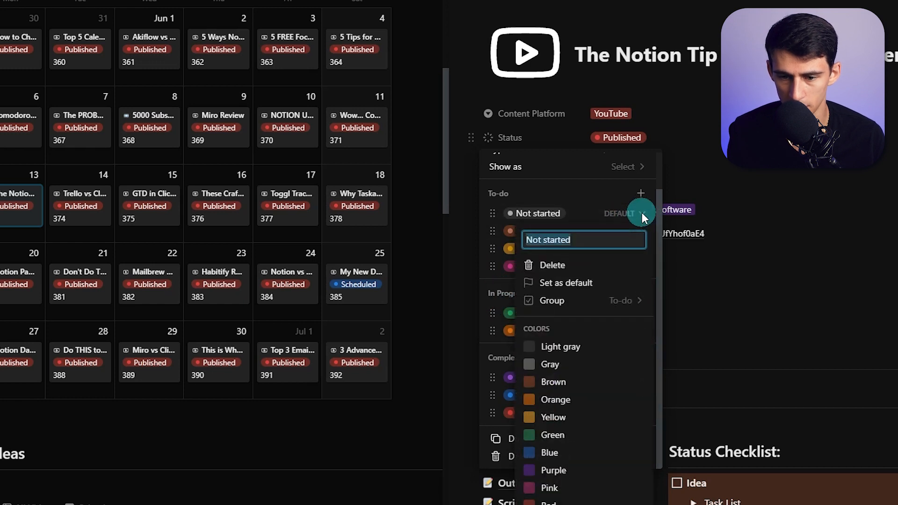
pyautogui.click(641, 230)
pyautogui.click(642, 230)
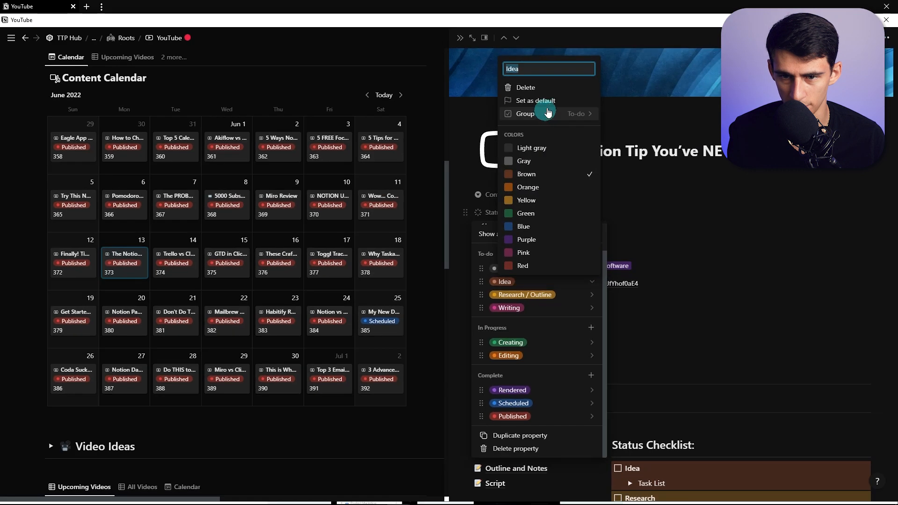
pyautogui.click(545, 98)
pyautogui.click(592, 270)
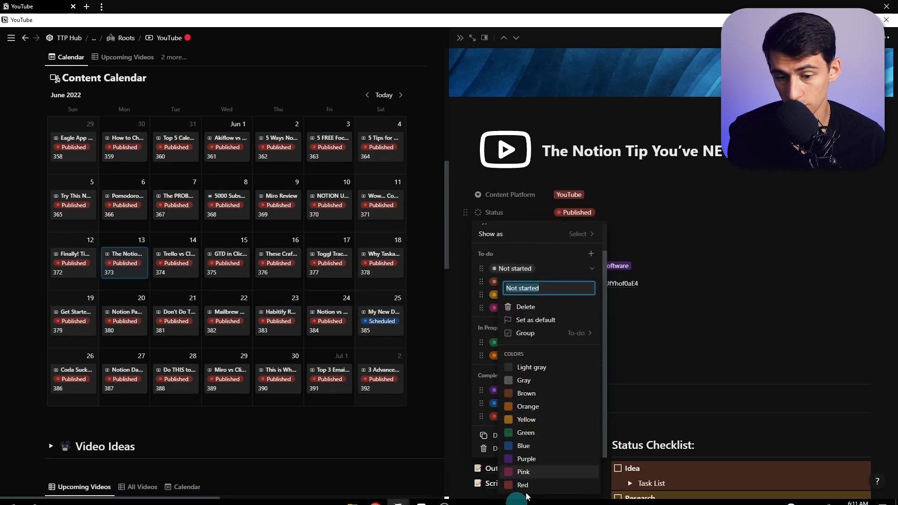
pyautogui.click(562, 305)
pyautogui.click(497, 272)
# Step: Check the Status option list, display the Status property as Checkbox and toggle the video's status checkbox
pyautogui.click(585, 212)
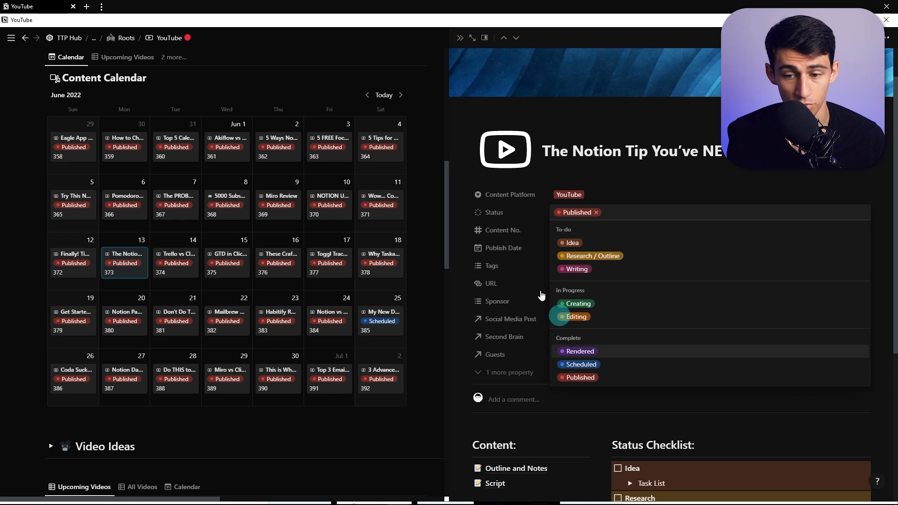
pyautogui.click(497, 233)
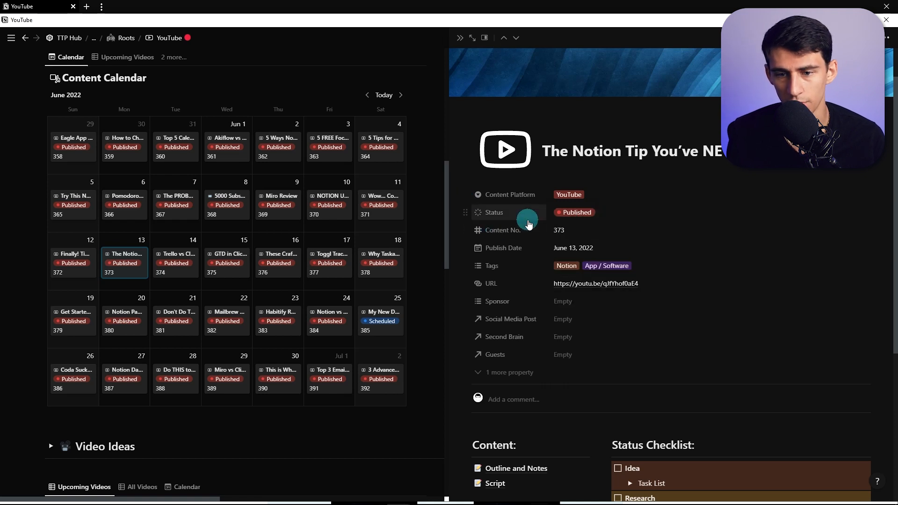
pyautogui.click(527, 217)
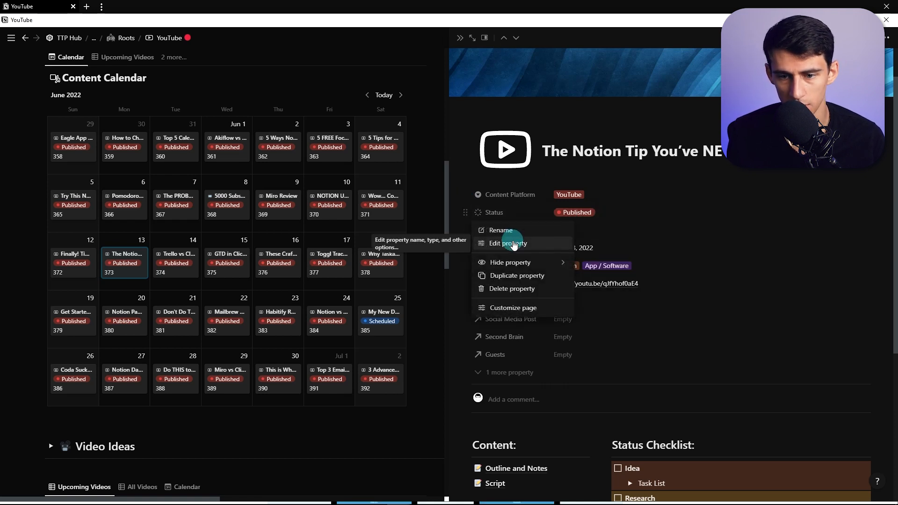
pyautogui.click(512, 242)
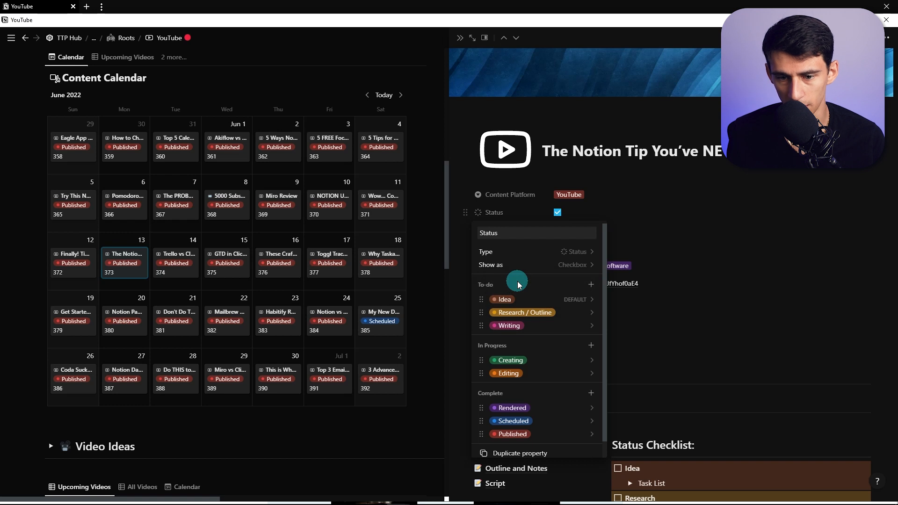
pyautogui.click(587, 217)
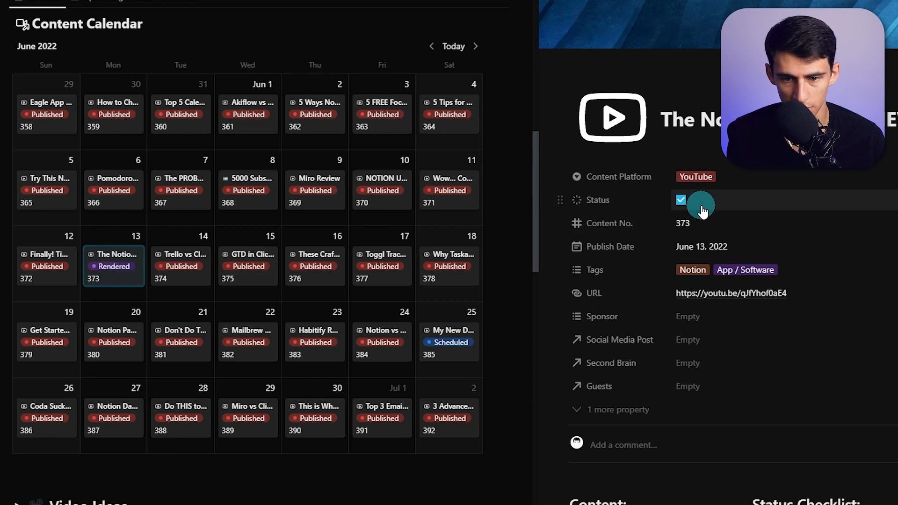
# Step: Display the Status property as Select again and set the June 13 video's status to Published
pyautogui.click(627, 201)
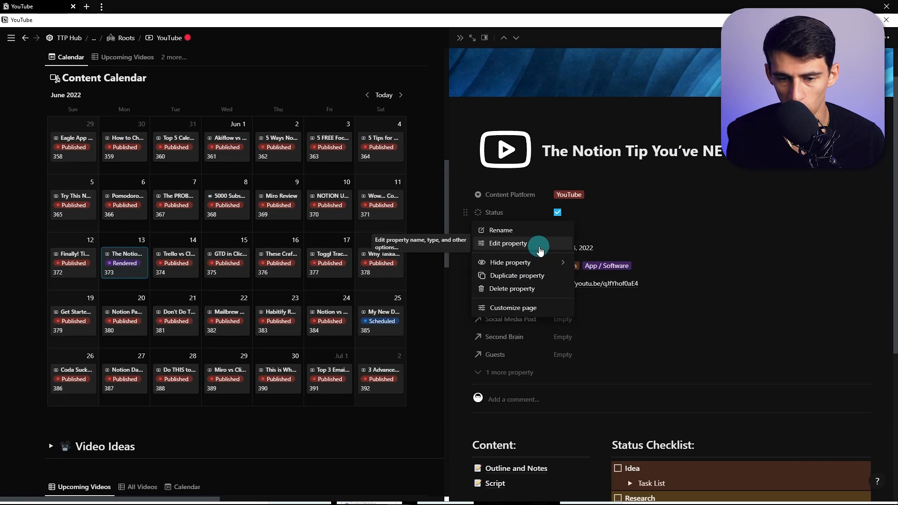
pyautogui.click(609, 251)
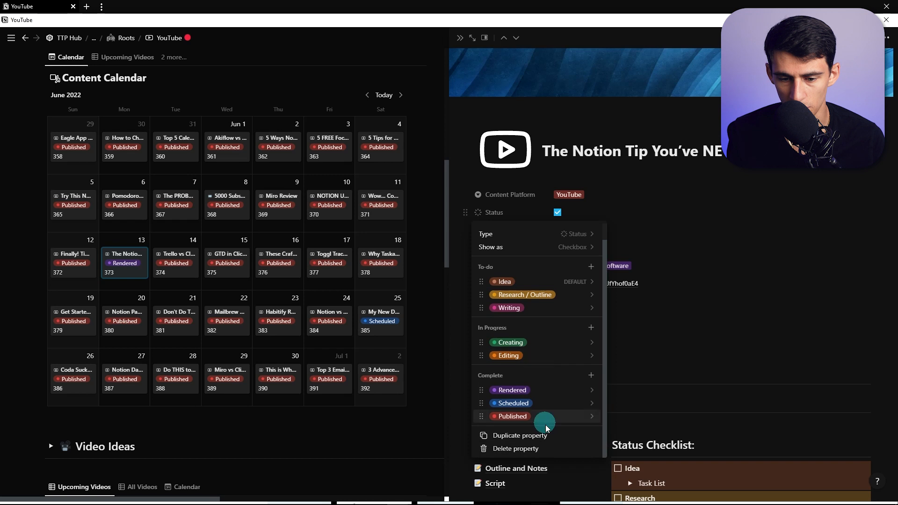
pyautogui.scroll(1, 552, 389)
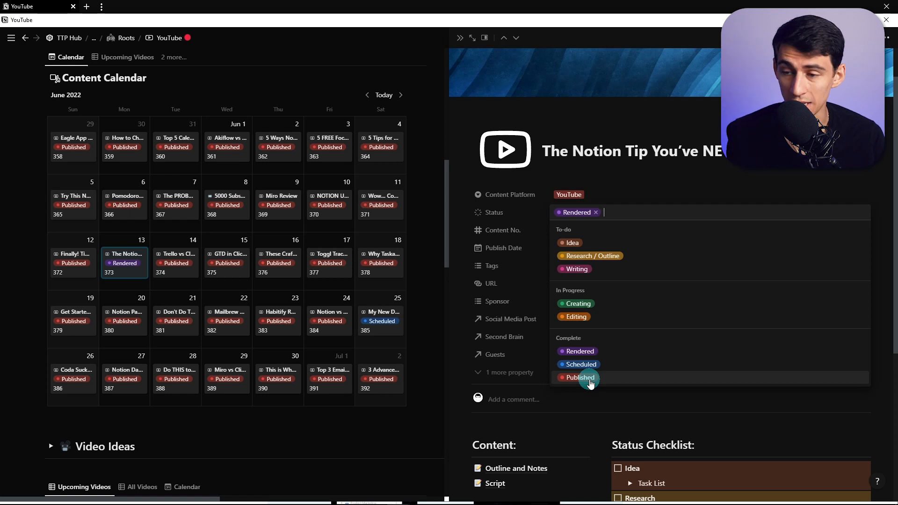
pyautogui.click(590, 380)
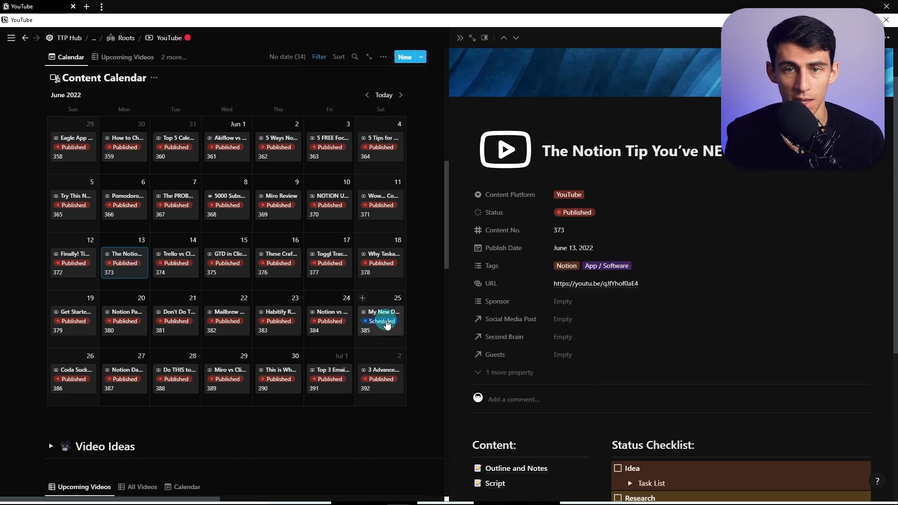
pyautogui.click(386, 325)
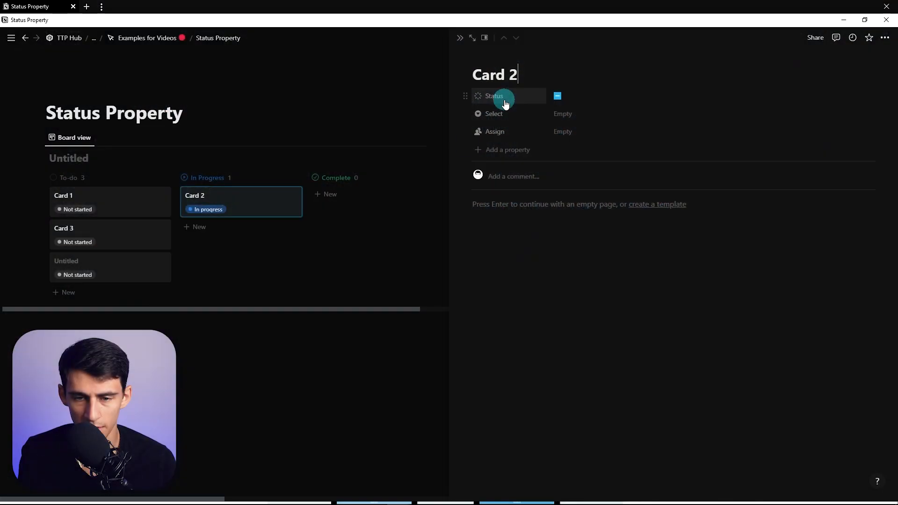
# Step: Close Card 2 and set the Status Property board to group its Status columns by Option
pyautogui.click(337, 377)
pyautogui.click(808, 137)
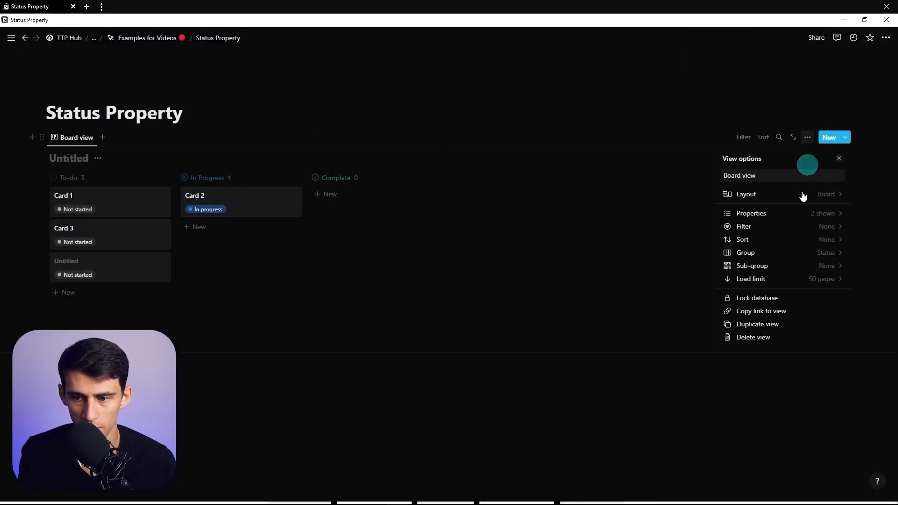
pyautogui.click(748, 253)
pyautogui.click(826, 189)
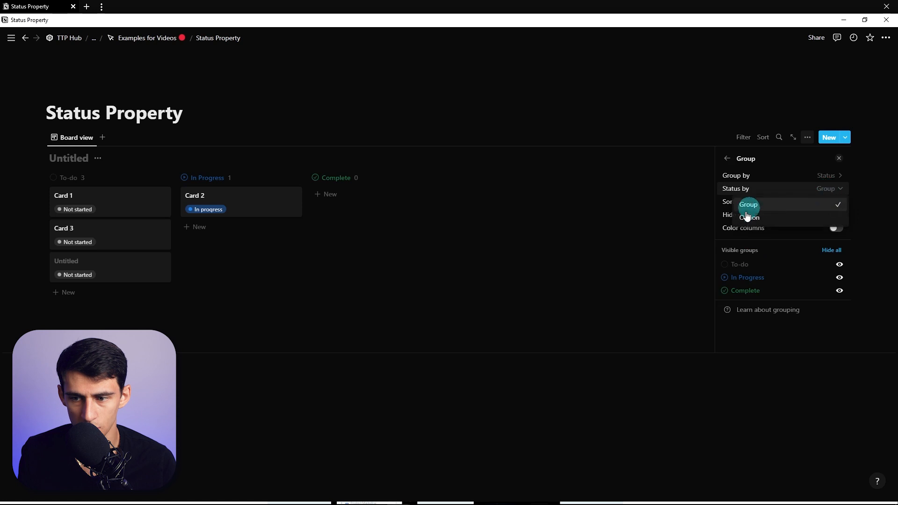
pyautogui.click(748, 217)
pyautogui.click(795, 187)
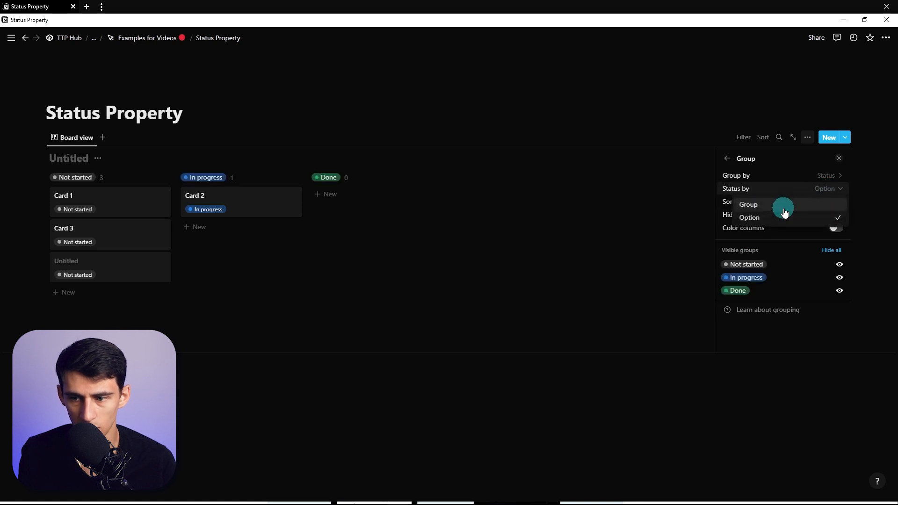
pyautogui.click(434, 369)
pyautogui.click(400, 367)
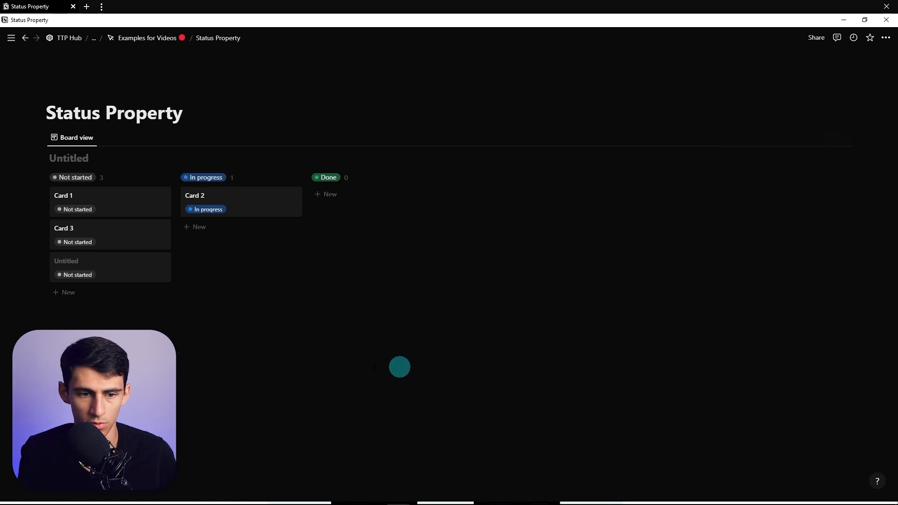
# Step: Insert a linked Content Calendar database above the board, searching the data sources for "master conten", with its Master Calendar view
pyautogui.click(807, 137)
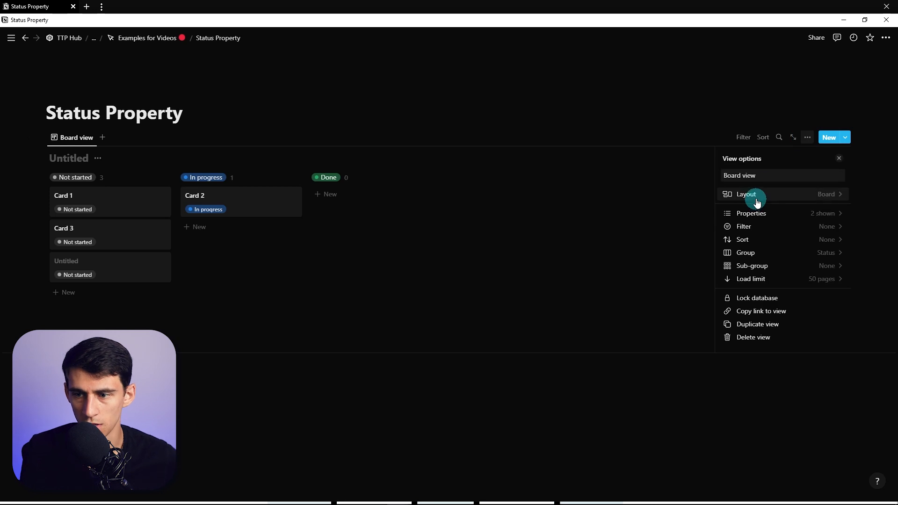
pyautogui.click(246, 150)
pyautogui.click(261, 108)
pyautogui.press('Return')
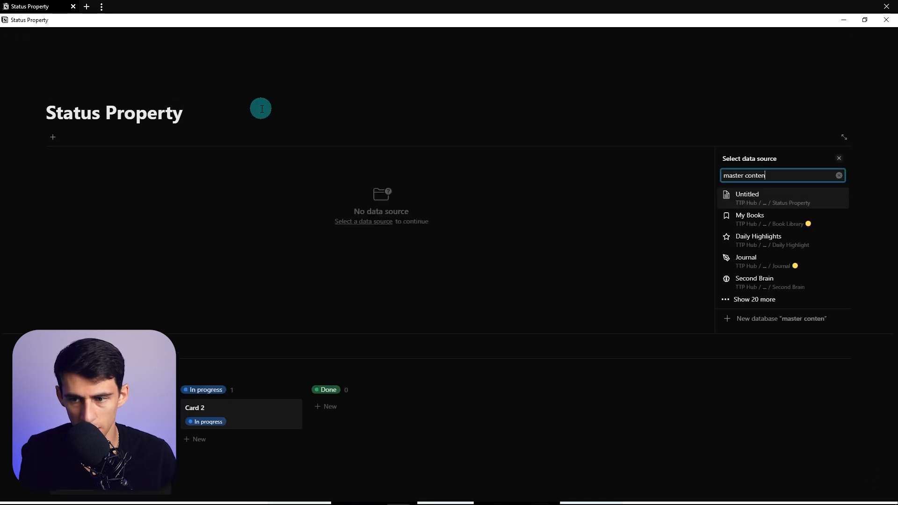
pyautogui.click(769, 198)
pyautogui.click(723, 159)
# Step: Give the linked Content Calendar view the Board layout and group it by Status
pyautogui.click(806, 139)
pyautogui.click(773, 208)
pyautogui.click(781, 186)
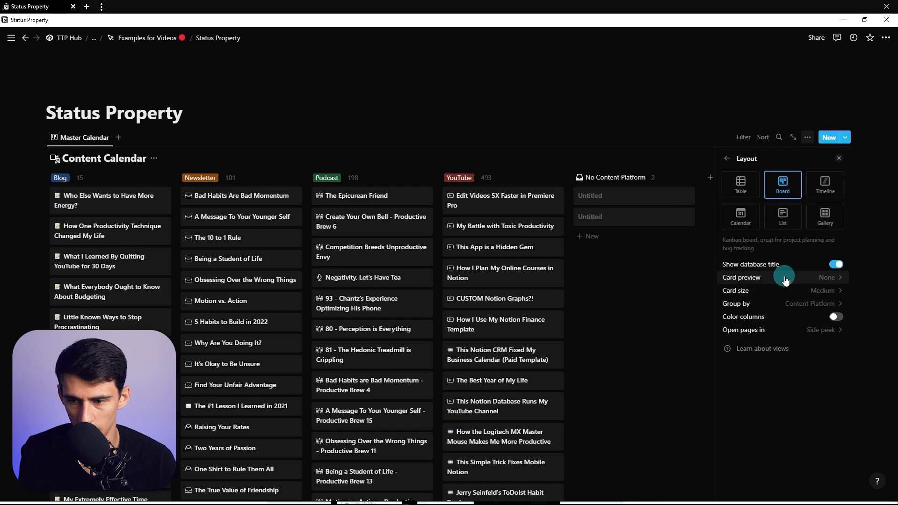
pyautogui.click(781, 290)
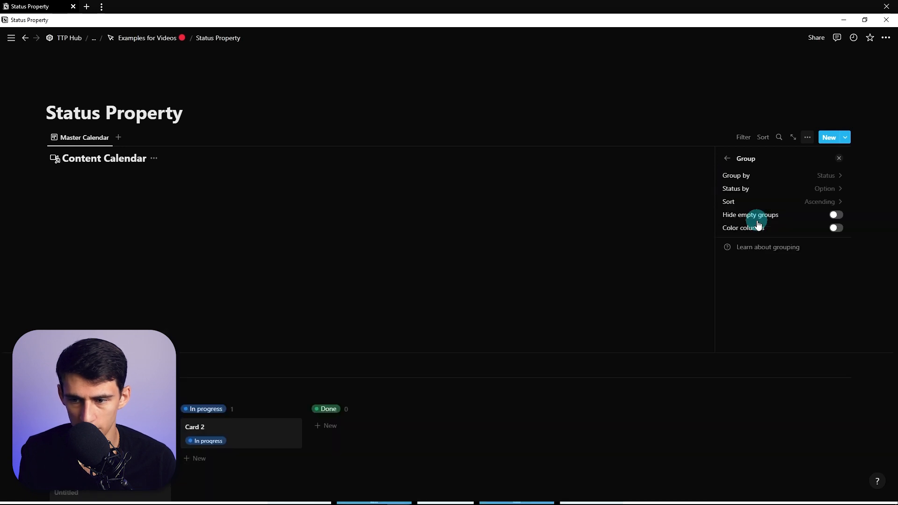
pyautogui.click(839, 158)
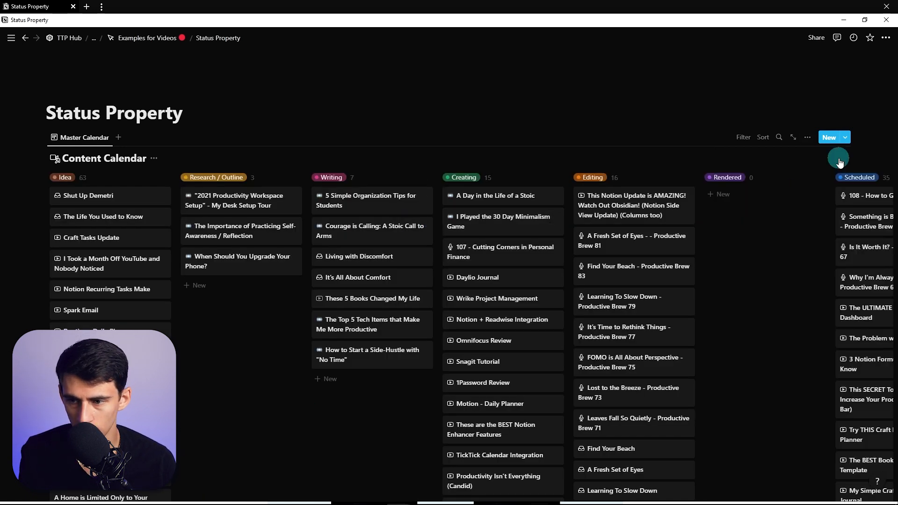
# Step: Try grouping the Content Calendar board's Status columns by Group and set them back to Option
pyautogui.click(808, 137)
pyautogui.click(762, 265)
pyautogui.click(818, 189)
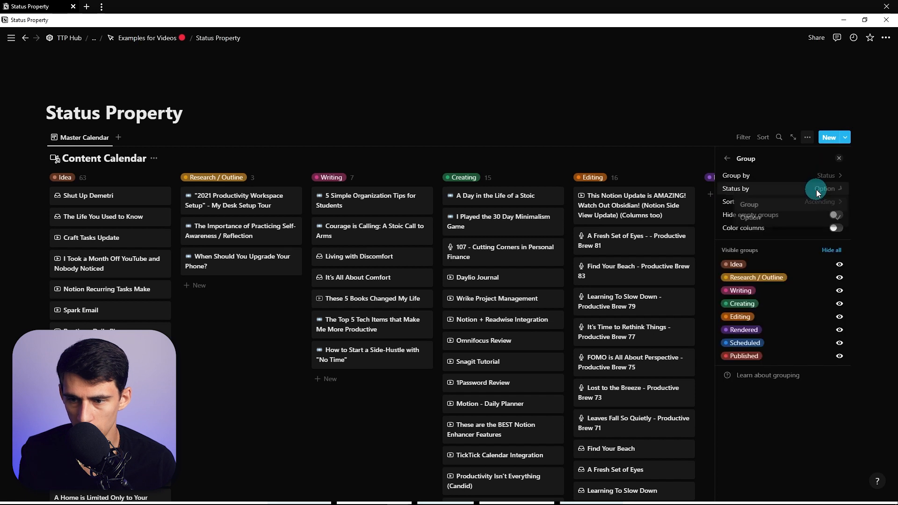
pyautogui.click(782, 207)
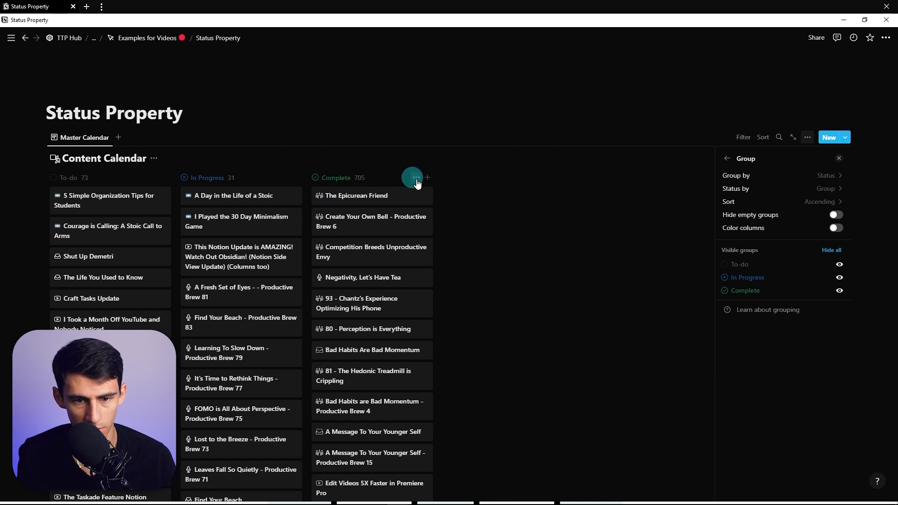
pyautogui.click(792, 189)
pyautogui.click(795, 178)
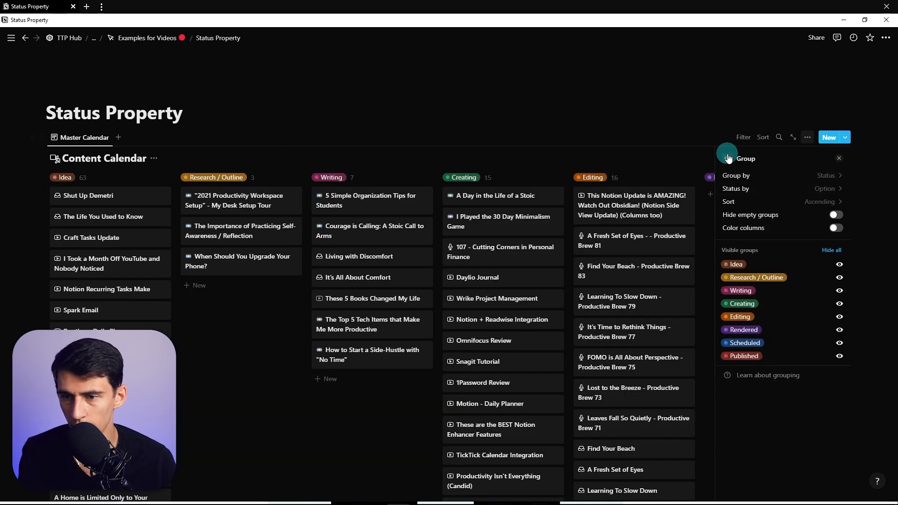
# Step: Sub-group the Content Calendar board by Status and look over the resulting rows
pyautogui.click(728, 158)
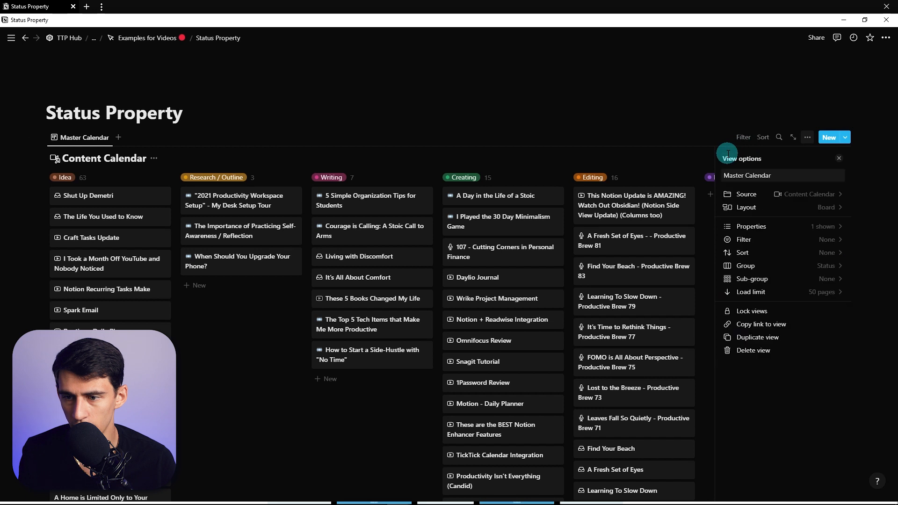
pyautogui.click(782, 279)
pyautogui.click(779, 276)
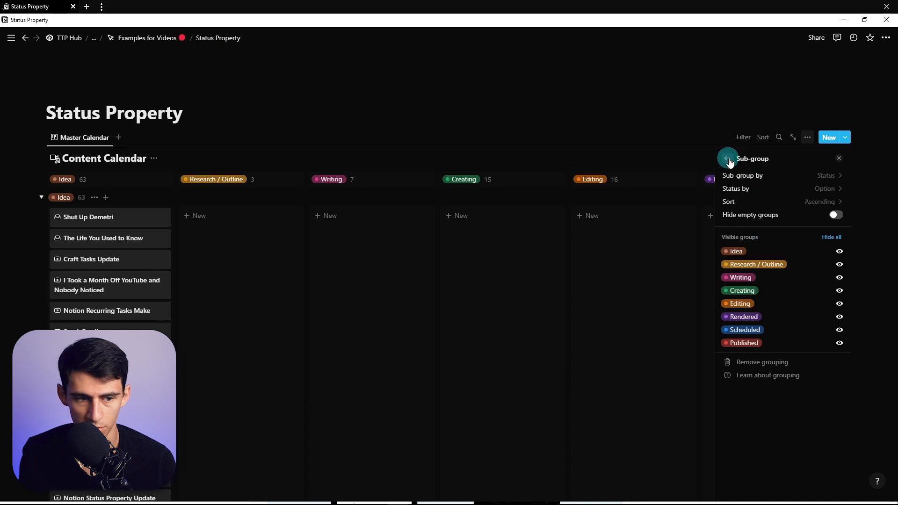
pyautogui.click(355, 311)
pyautogui.scroll(-2, 358, 304)
pyautogui.scroll(2, 359, 303)
# Step: Set the Content Calendar board's main Status grouping to Group, so its columns follow the status groups
pyautogui.click(808, 137)
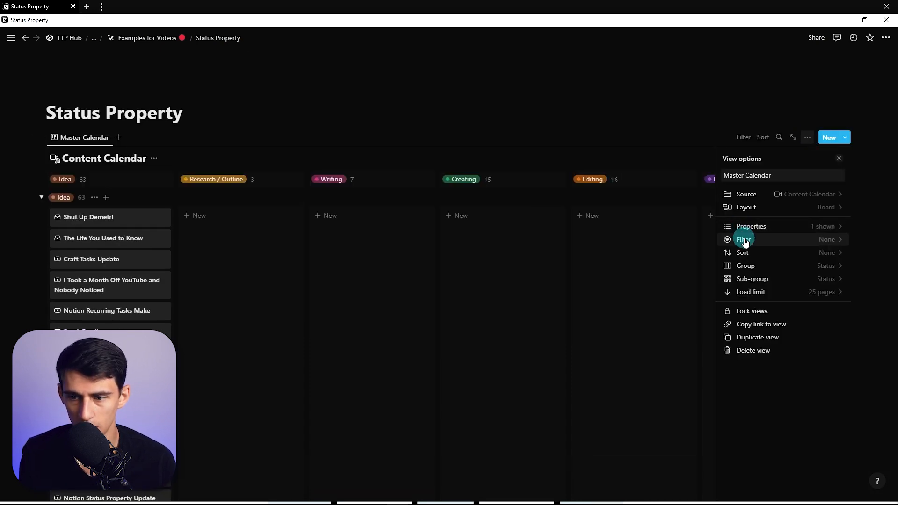
pyautogui.click(772, 268)
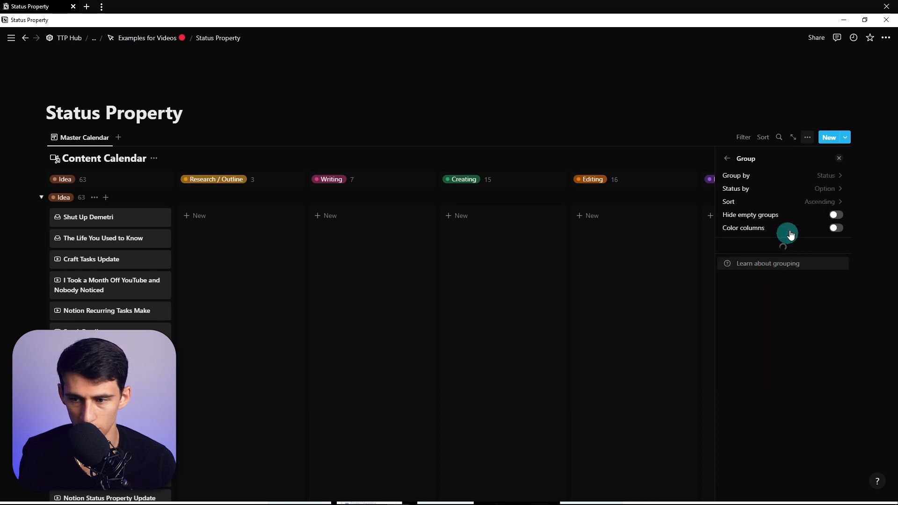
pyautogui.click(826, 189)
pyautogui.click(772, 207)
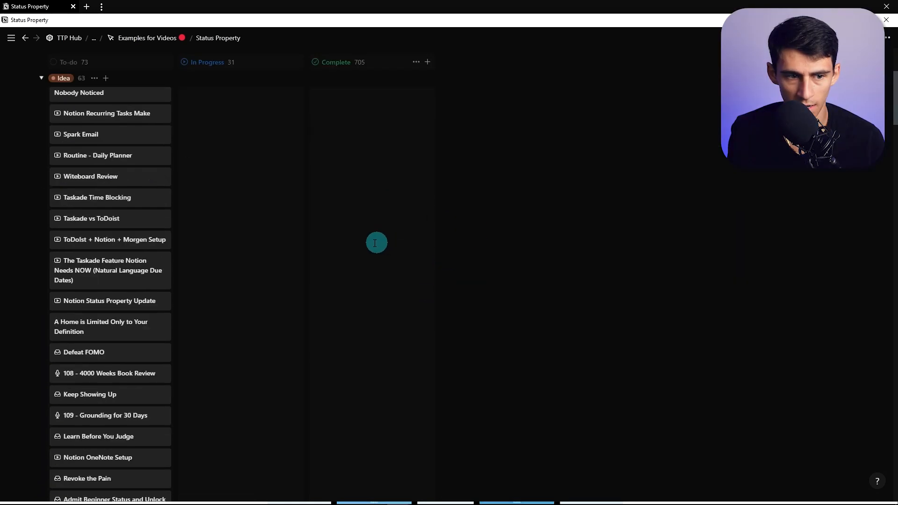
# Step: Collapse all the status sub-groups of the Content Calendar board, from Idea through Published
pyautogui.scroll(3, 374, 242)
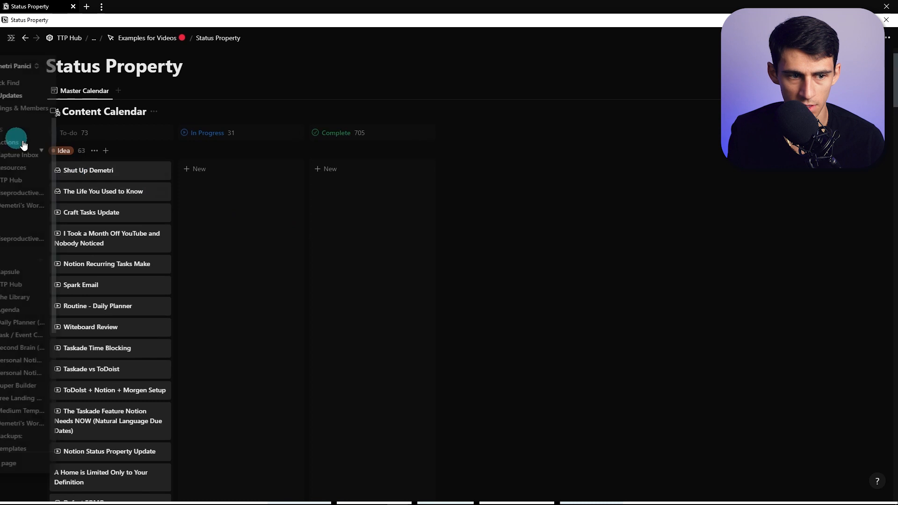
pyautogui.click(41, 150)
pyautogui.click(41, 169)
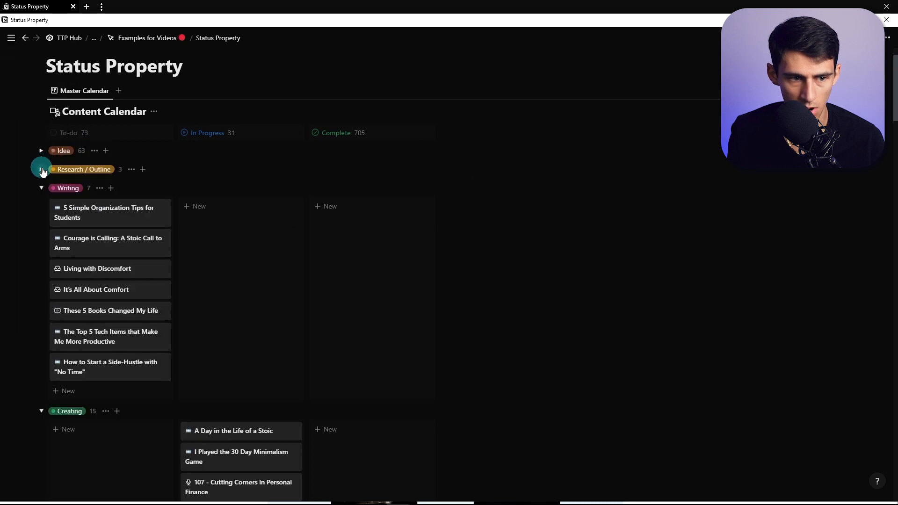
pyautogui.click(42, 187)
pyautogui.click(41, 206)
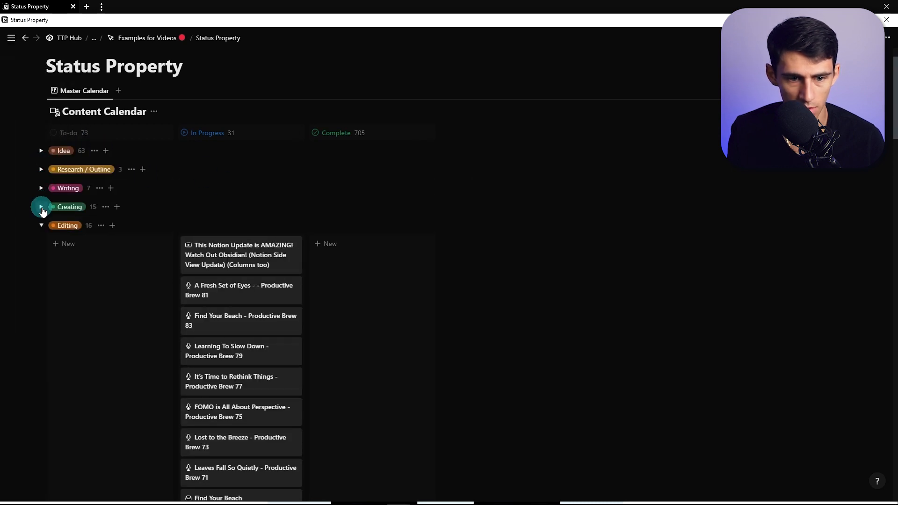
pyautogui.click(41, 226)
pyautogui.click(42, 244)
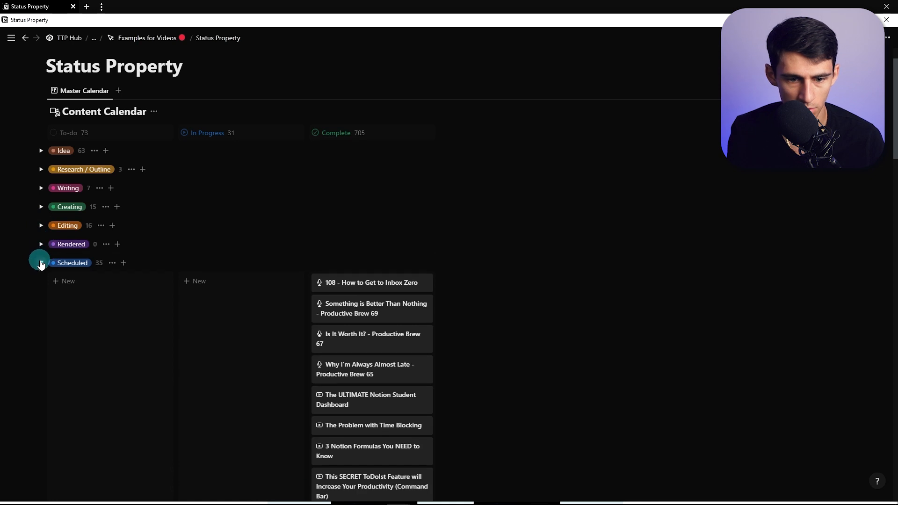
pyautogui.click(41, 262)
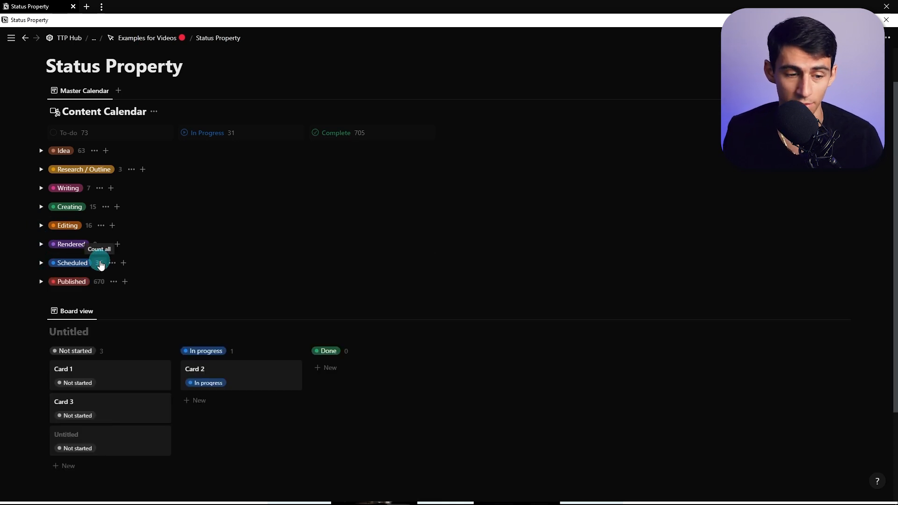